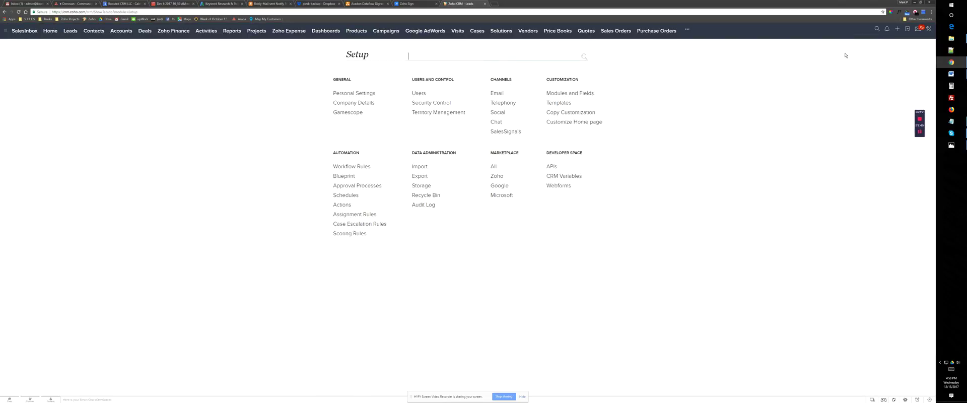
Step: Browse all marketplace extensions in the CRM setup and search them for "signEasy"
left_click(494, 166)
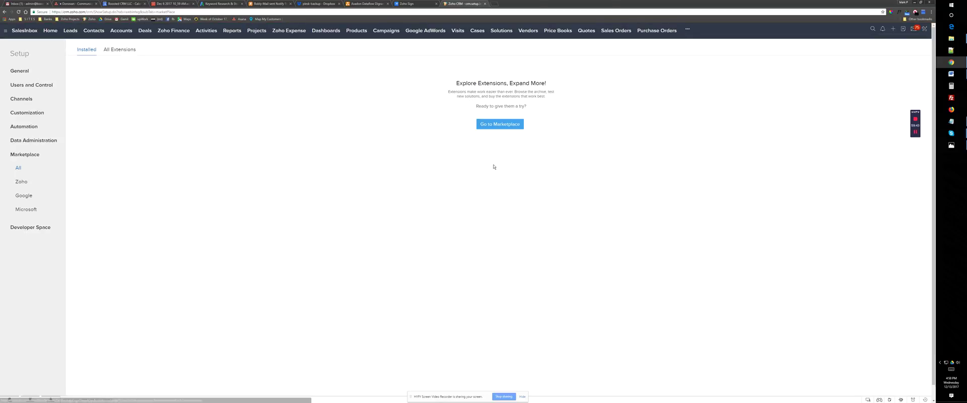
left_click(126, 50)
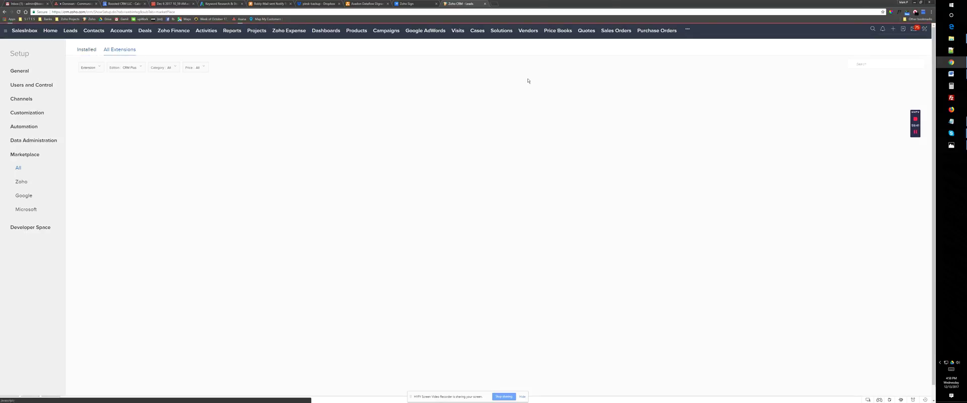
left_click(873, 63)
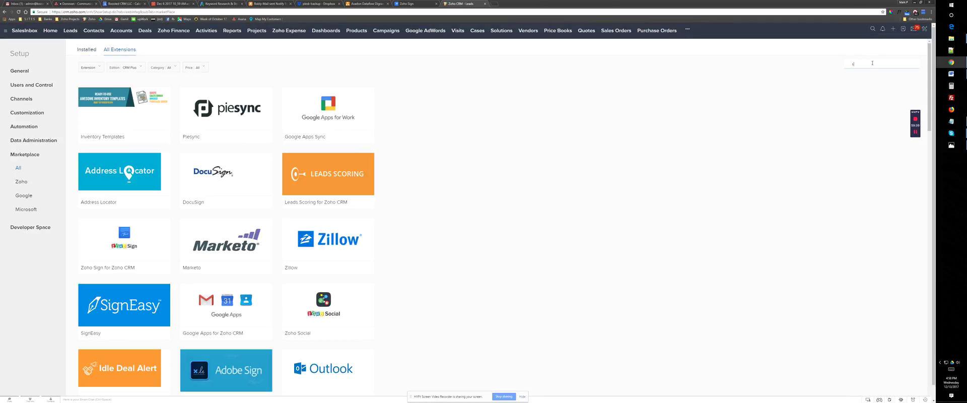
type("signEasy")
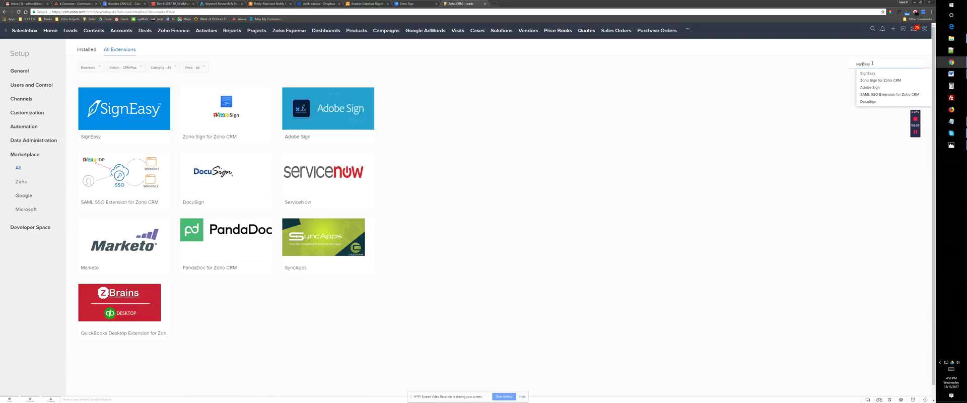
Step: Install the Zoho Sign for Zoho CRM extension, agreeing to the terms of service and confirming the user profile choice
left_click(231, 110)
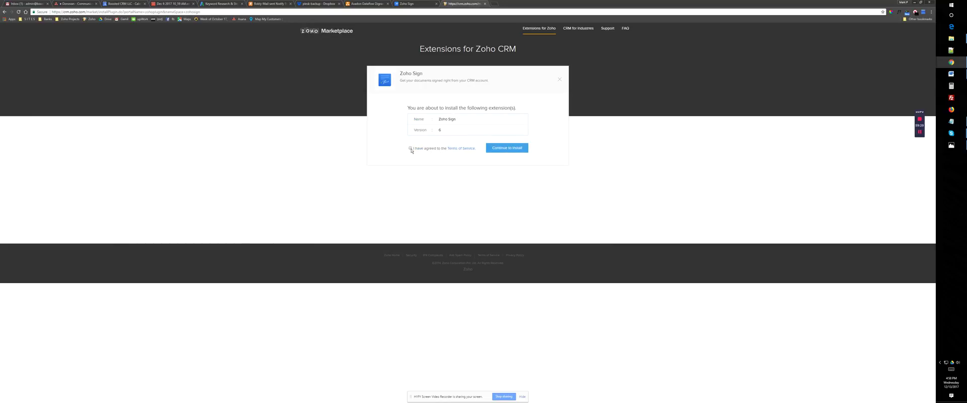
left_click(508, 149)
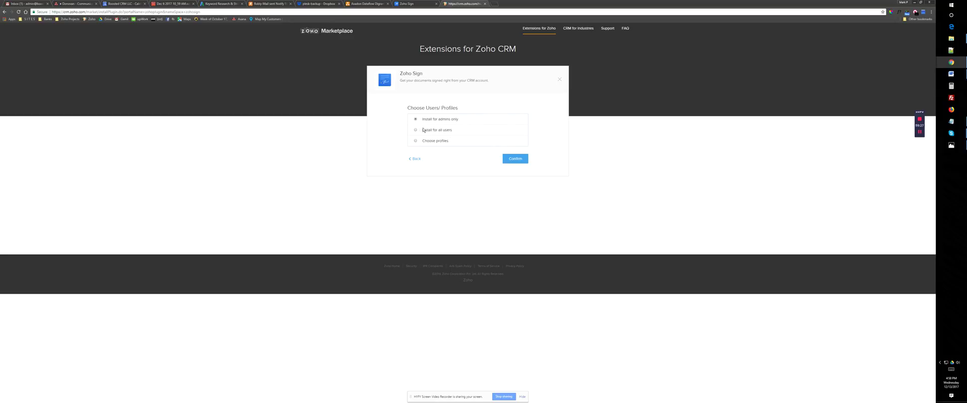
left_click(518, 159)
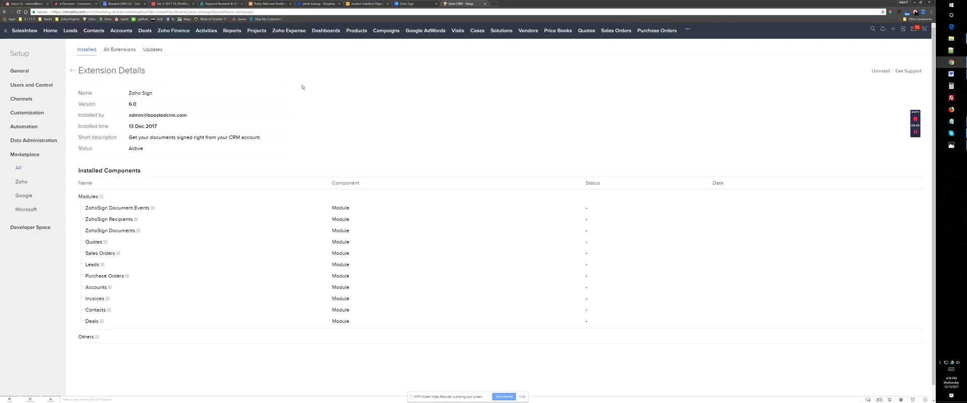
Step: View a contact's Zoho Sign option, and read the BoostedCRM - NDA.pdf document through to its signature page
left_click(100, 32)
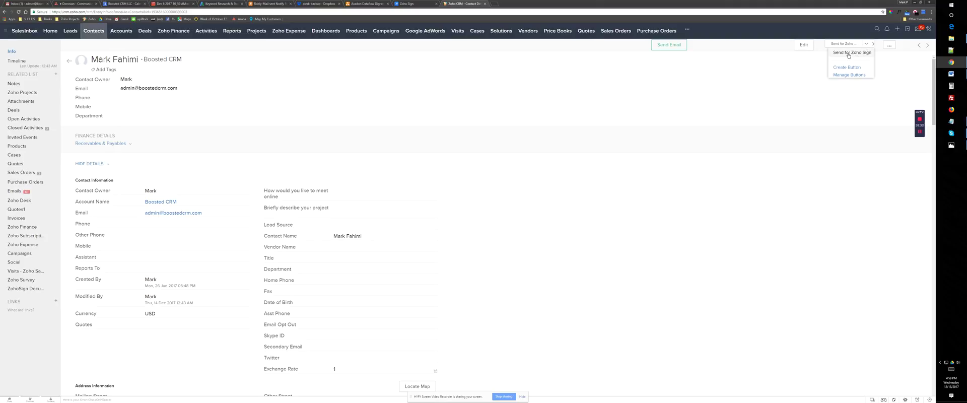
left_click(742, 75)
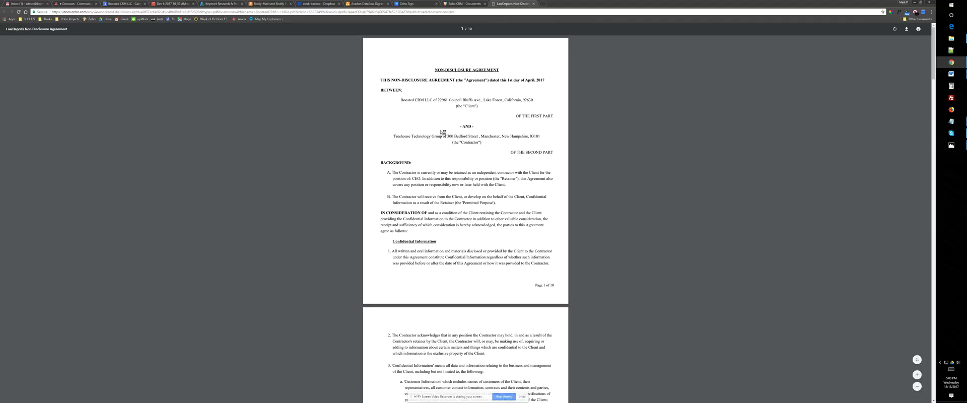
scroll(351, 139, "down", 20)
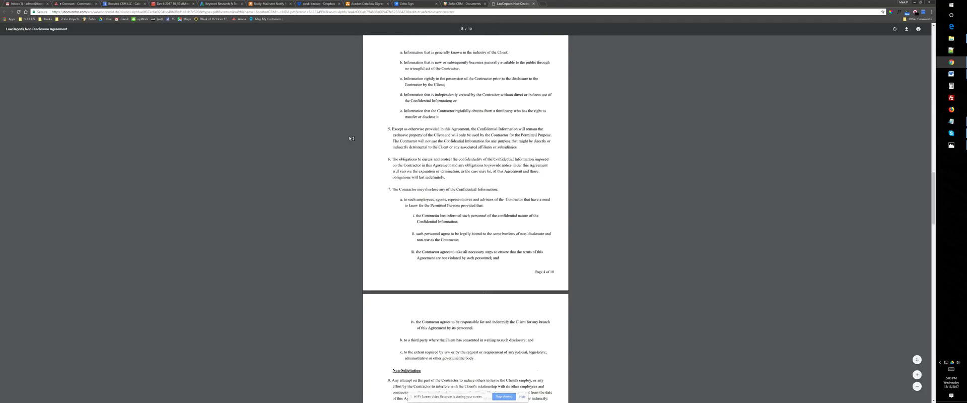
scroll(349, 139, "down", 8)
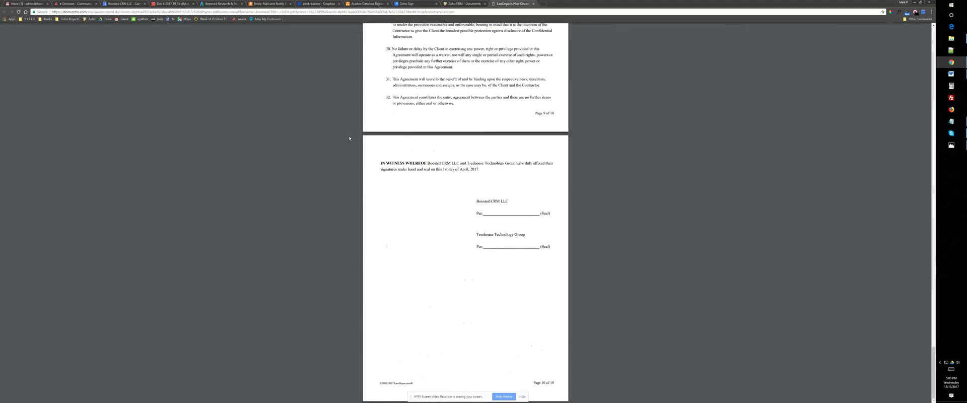
left_click(534, 4)
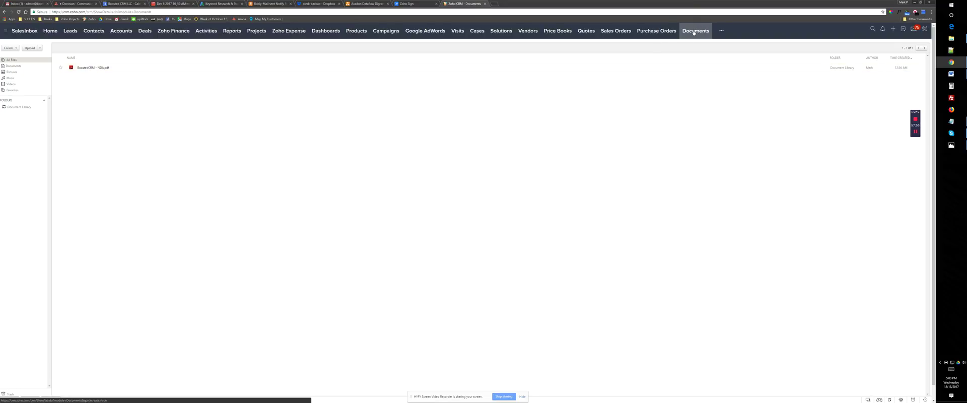
Step: Open the Boosted CRM contact's record, start sending a document with Zoho Sign, and enlarge the sending window
left_click(93, 32)
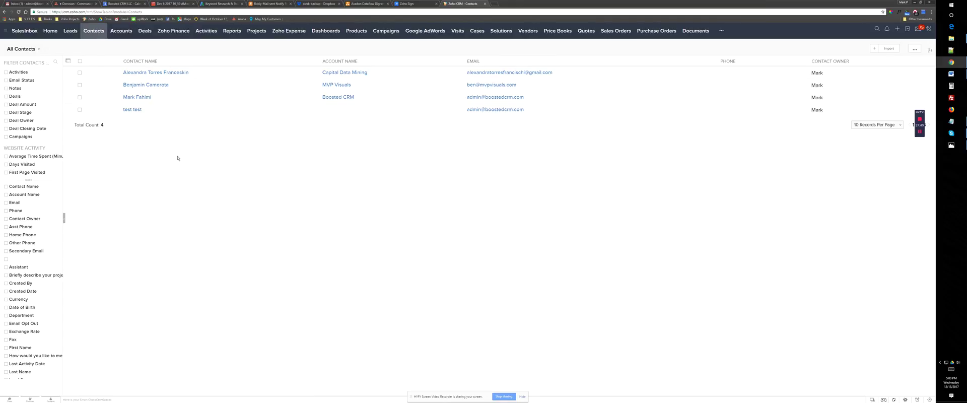
left_click(141, 99)
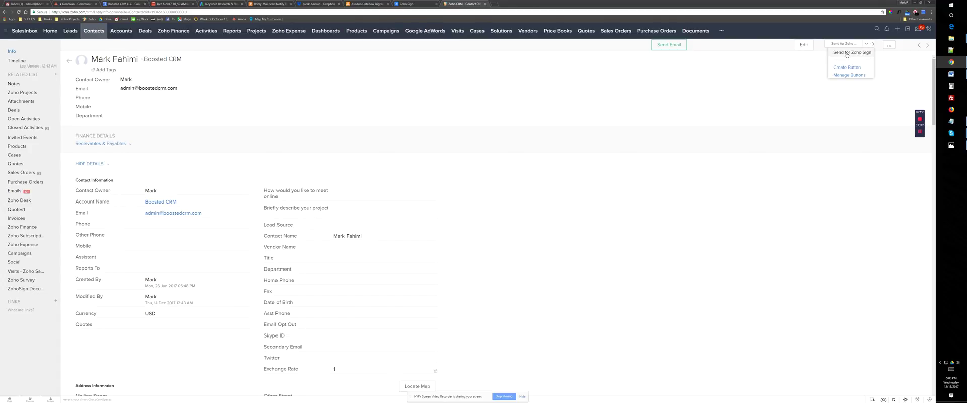
left_click(847, 55)
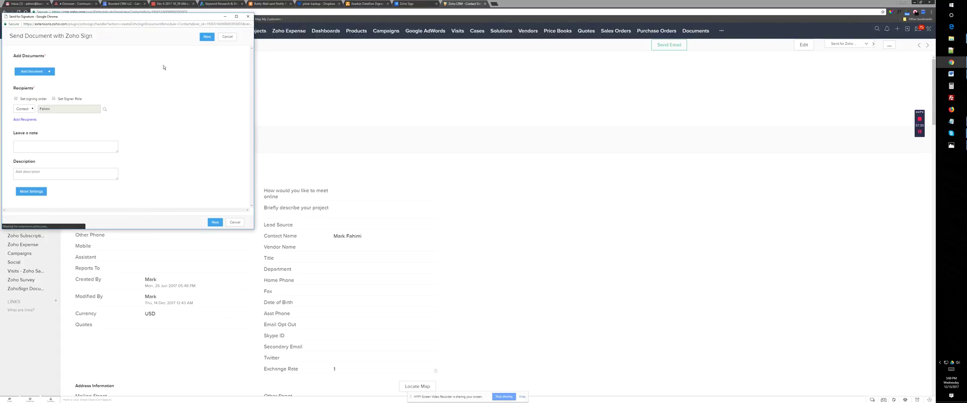
left_click_drag(129, 20, 304, 104)
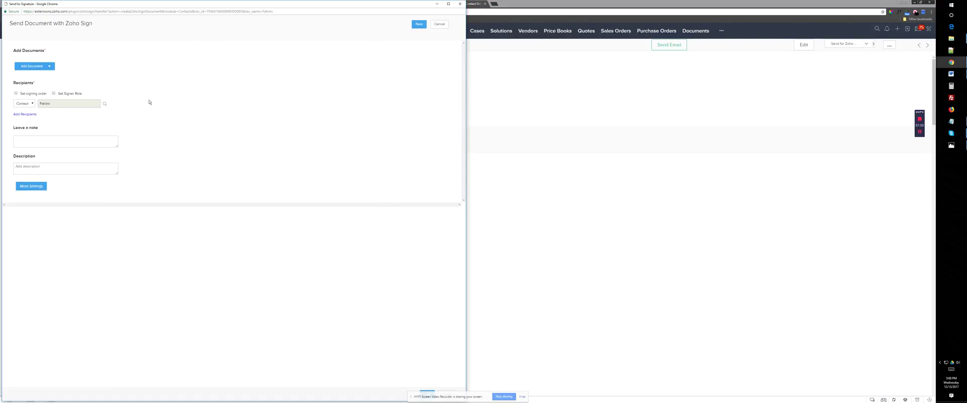
Step: Attach BoostedCRM - NDA.pdf from the CRM documents to the signature request
left_click(44, 67)
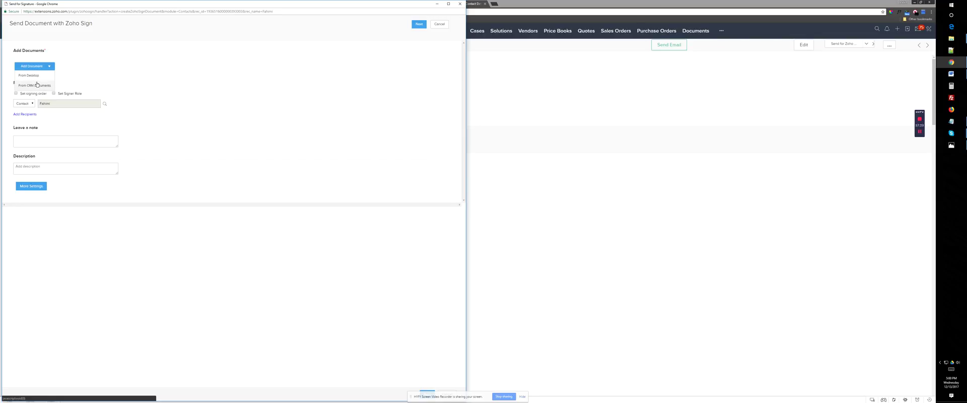
left_click(37, 88)
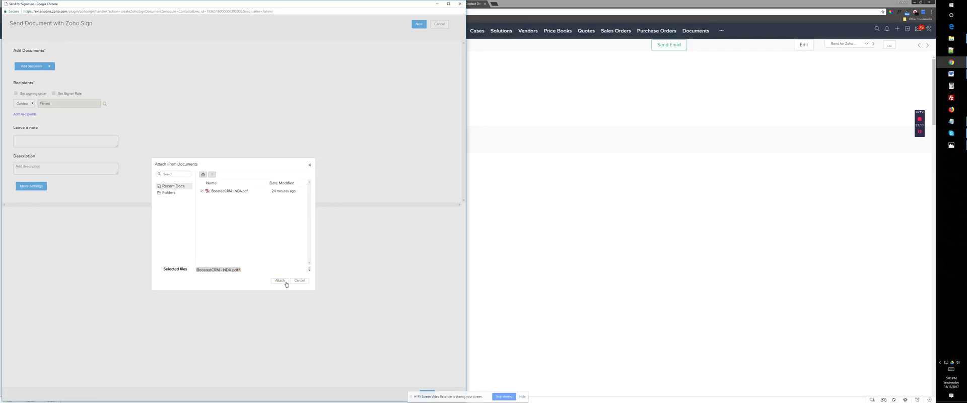
left_click(280, 280)
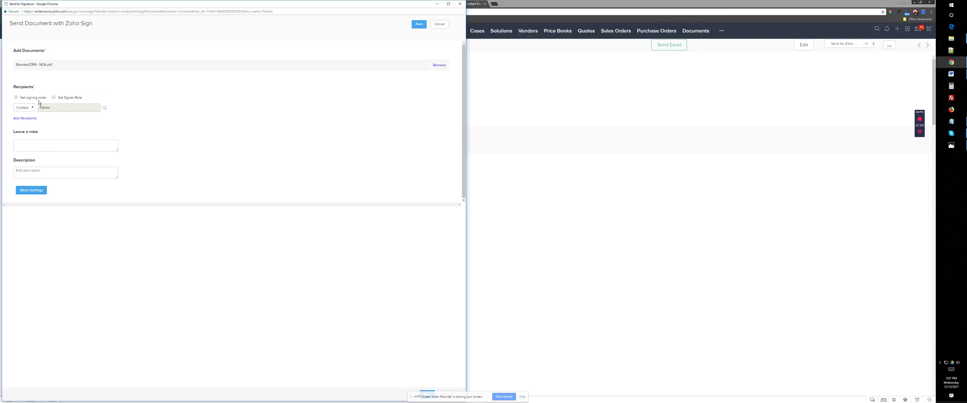
Step: Set the time to complete and the agreement validity to 15 days each, configure automatic reminders, and save the advanced settings
left_click(28, 191)
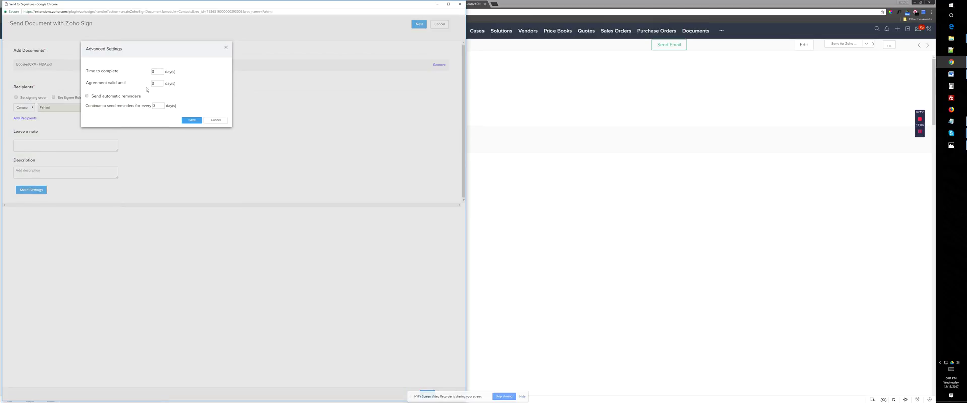
left_click_drag(159, 72, 141, 73)
type("15")
double_click(152, 83)
type("15")
left_click(87, 96)
left_click_drag(159, 107, 145, 106)
left_click(193, 121)
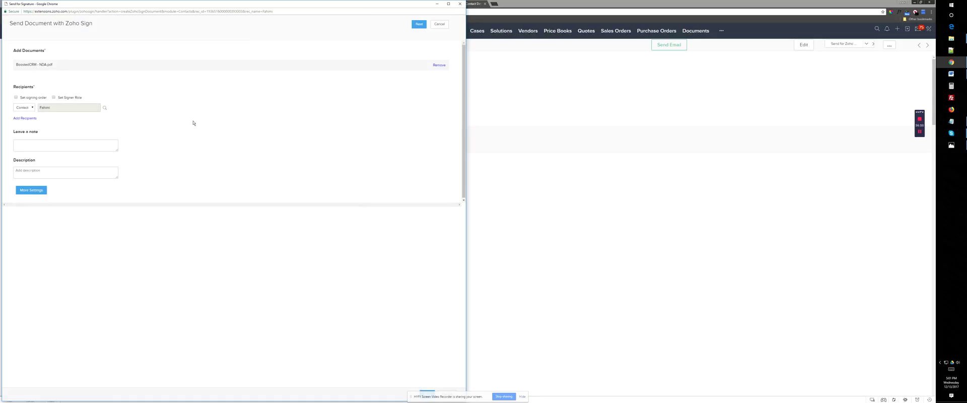
Step: Place Signature, Company, Sign Date and Job title fields in the Treehouse Technology Group block on page 10, and send the document
left_click(420, 24)
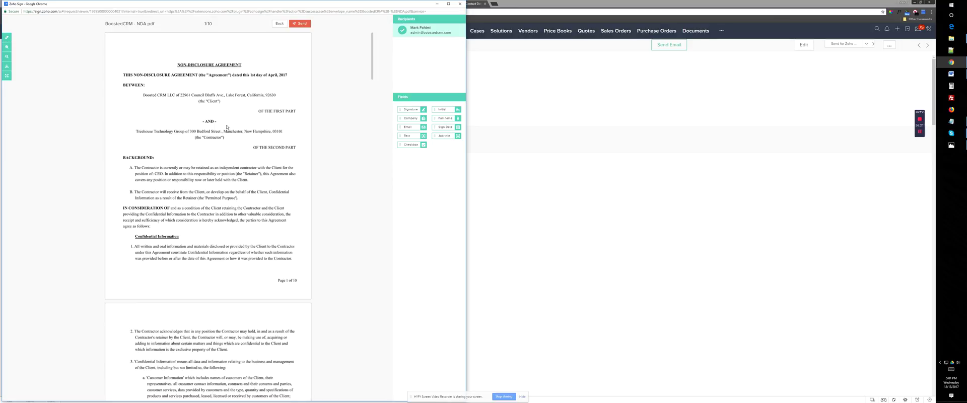
scroll(227, 128, "down", 6)
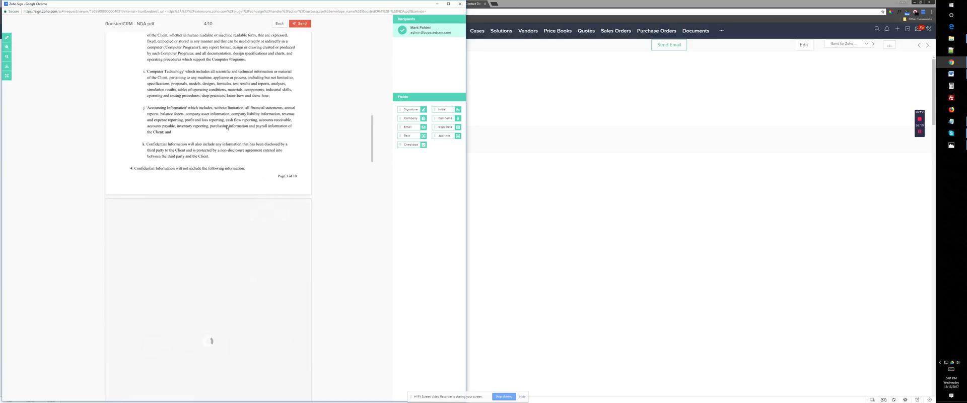
scroll(227, 128, "down", 10)
scroll(226, 130, "down", 20)
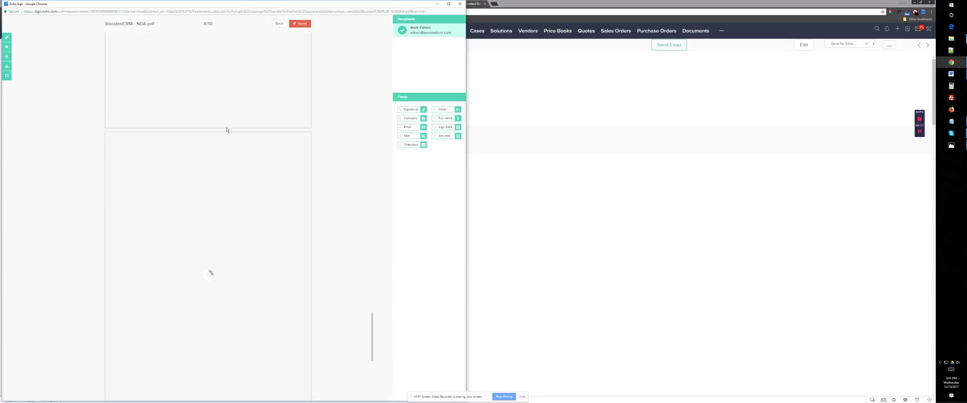
scroll(227, 130, "down", 1)
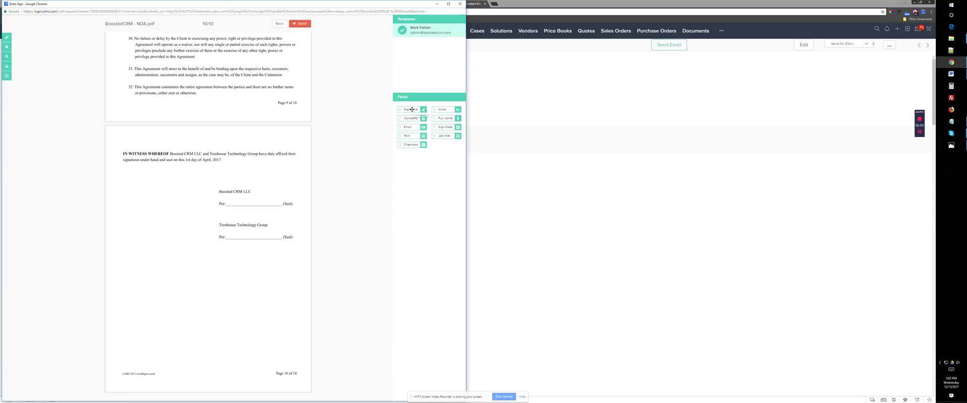
mouse_move(411, 110)
left_mouse_down()
mouse_move(244, 204)
mouse_move(242, 236)
left_mouse_up()
left_click_drag(411, 118, 241, 227)
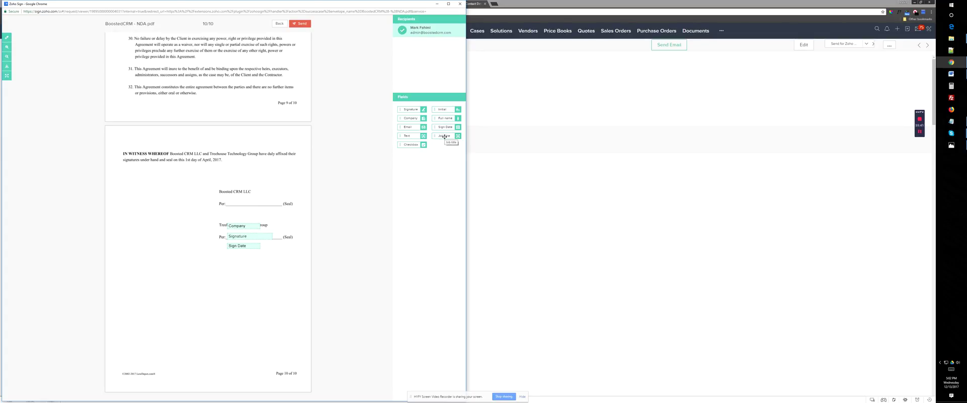
left_click_drag(444, 136, 250, 261)
left_click(302, 24)
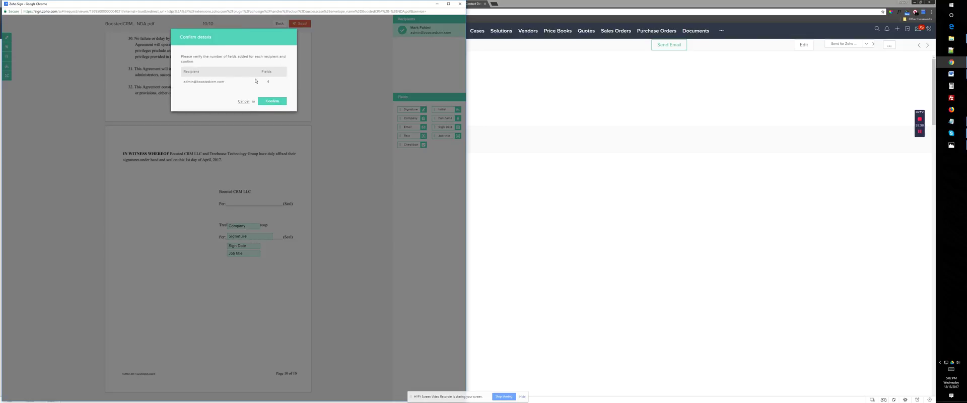
left_click(279, 102)
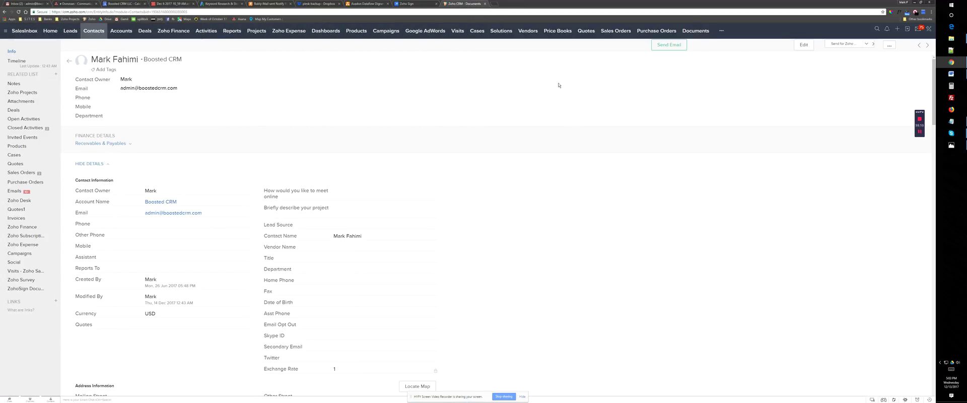
Step: Open the NDA signing request from the Gmail inbox and fill in the company field with "Threehouse Consulting"
left_click(27, 4)
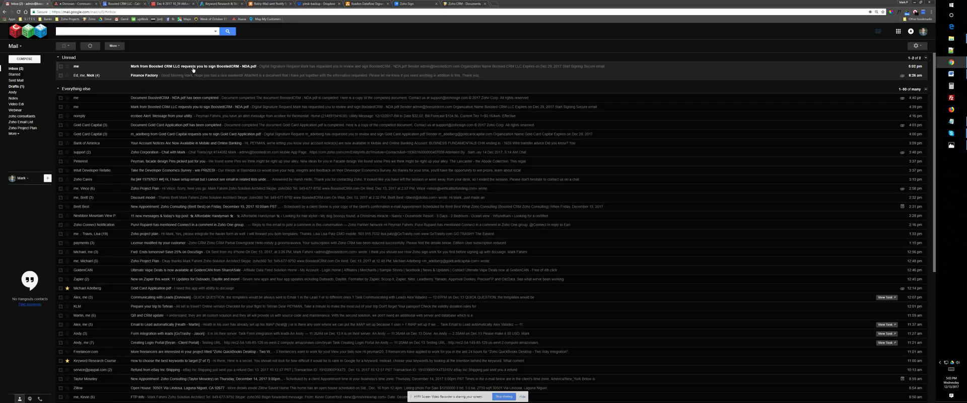
left_click(226, 68)
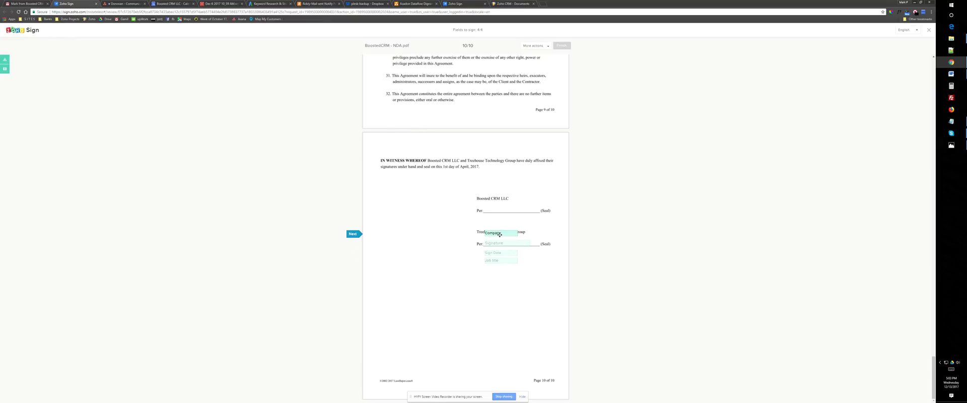
left_click(502, 233)
type("Threehouse Consulting")
Step: Sign the NDA with a typed full-name signature and fill in the sign date as Dec 13 2017
left_click(500, 243)
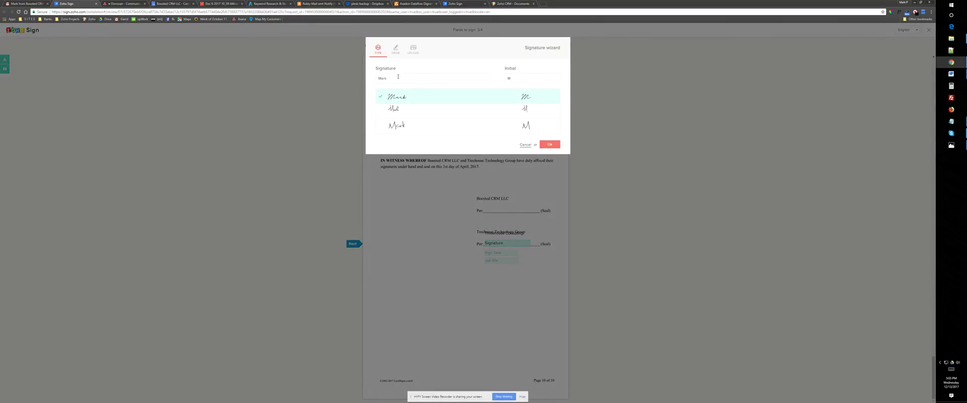
left_click(398, 76)
type("Fahimi")
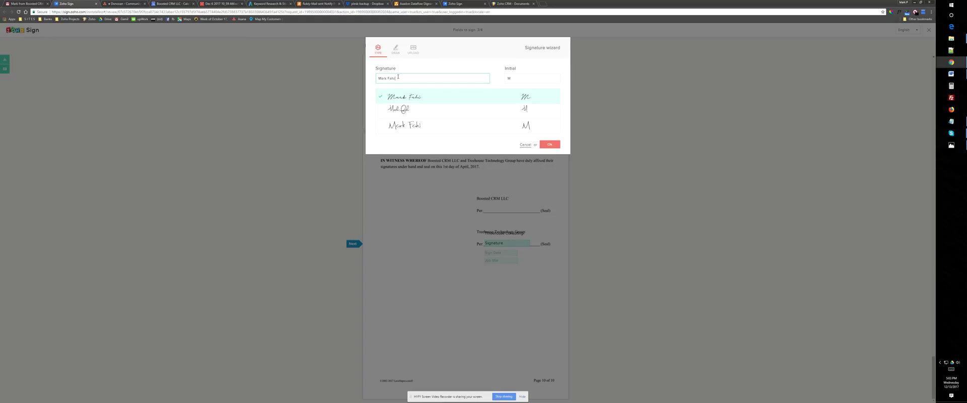
left_click(409, 96)
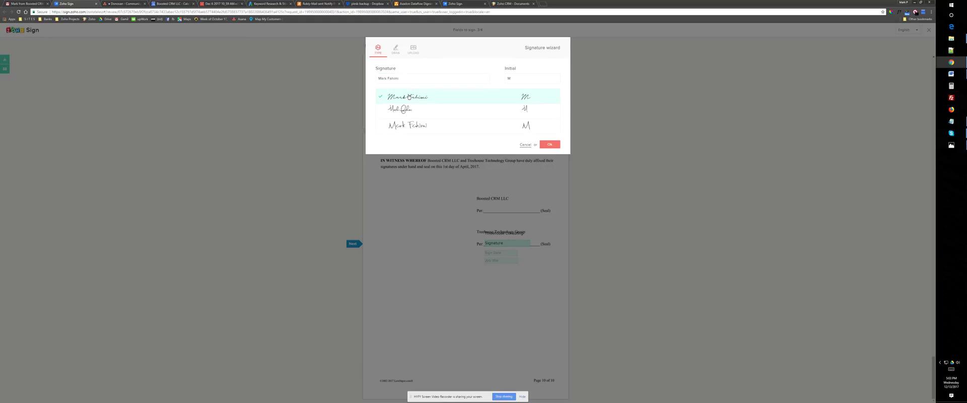
left_click(549, 146)
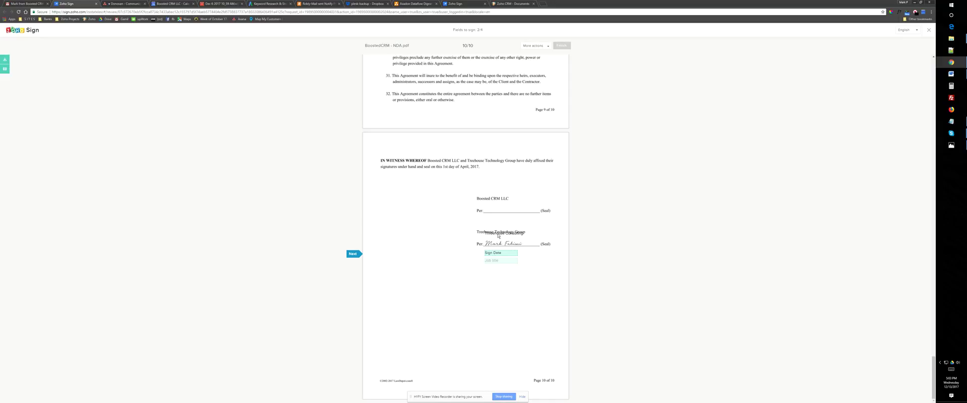
mouse_move(499, 233)
left_mouse_down()
mouse_move(500, 225)
mouse_move(498, 237)
mouse_move(486, 234)
left_mouse_up()
left_click(497, 254)
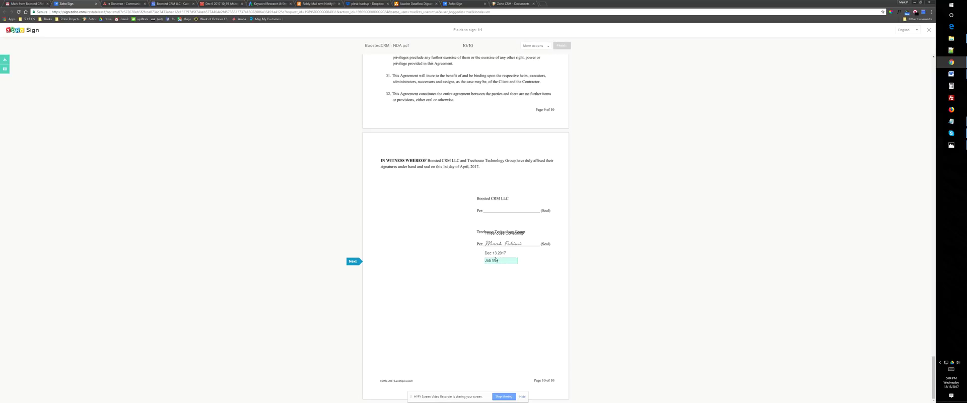
Step: Fill in the job title field below the sign date and finish signing the NDA
left_click(495, 260)
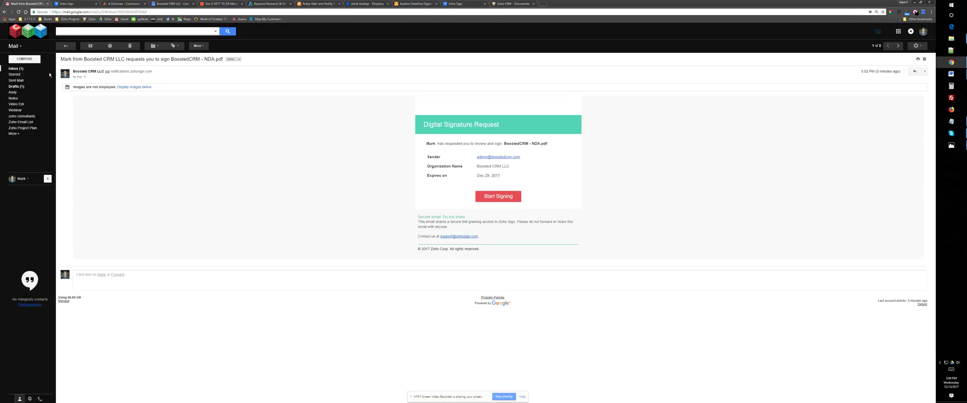
Step: Switch to Gmail, refresh the inbox and read the completion email for BoostedCRM - NDA.pdf
left_click(13, 69)
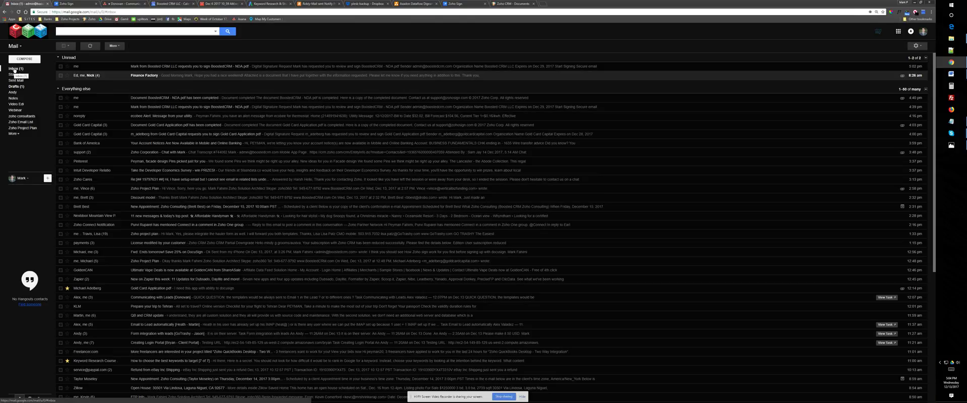
left_click(91, 46)
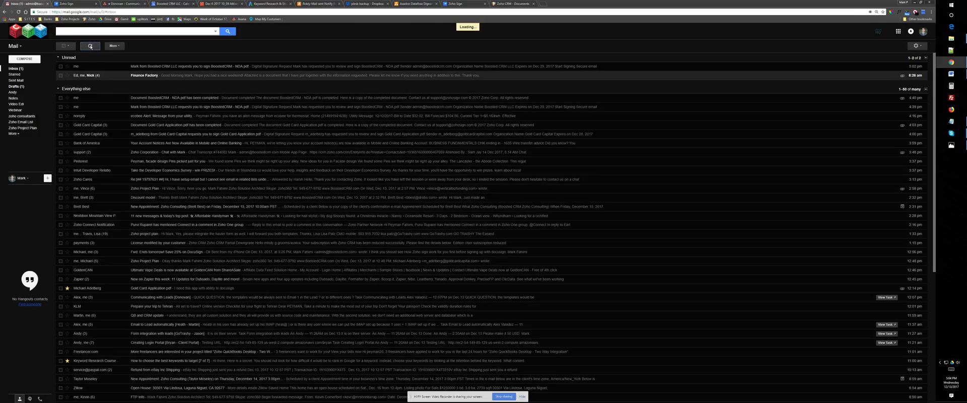
left_click(91, 47)
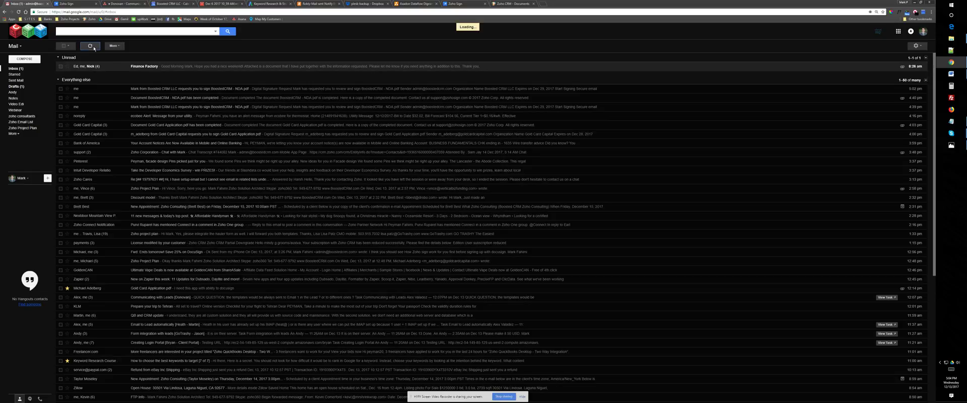
left_click(17, 71)
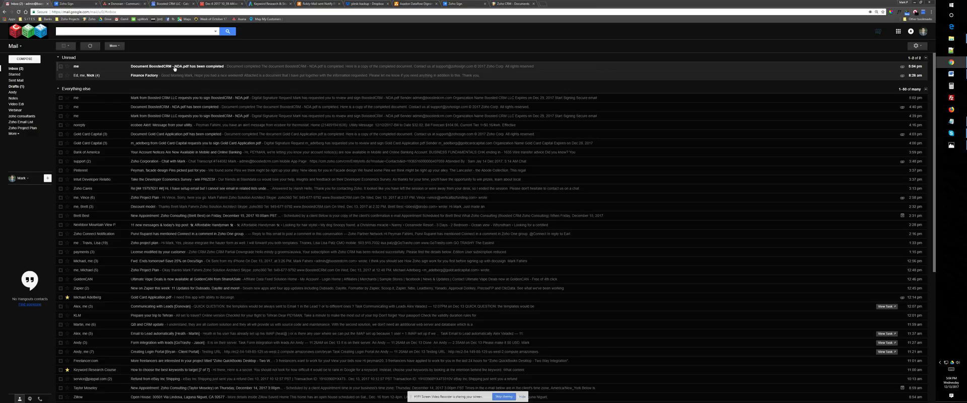
left_click(216, 68)
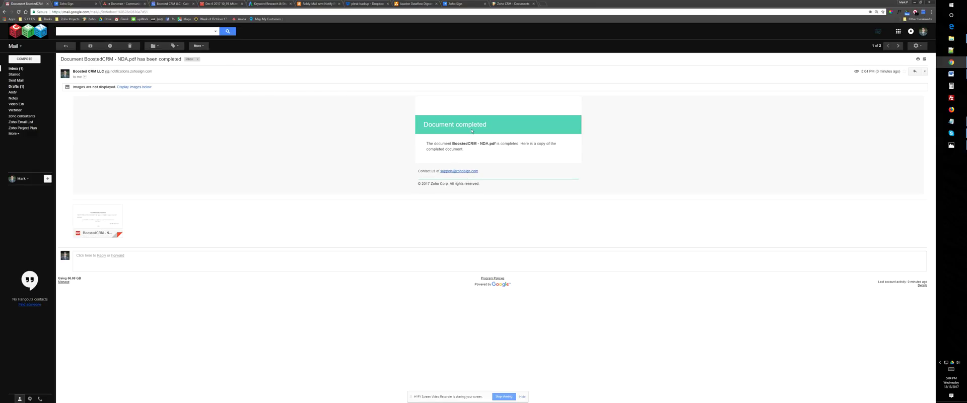
left_click(16, 68)
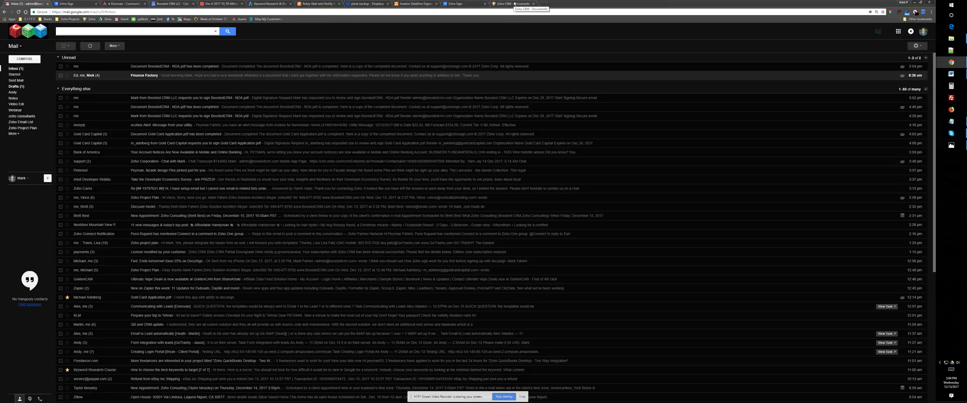
Step: Switch to Zoho CRM, open the signed NDA from the Boosted CRM contact's ZohoSign documents, and view it through the last page
left_click(514, 4)
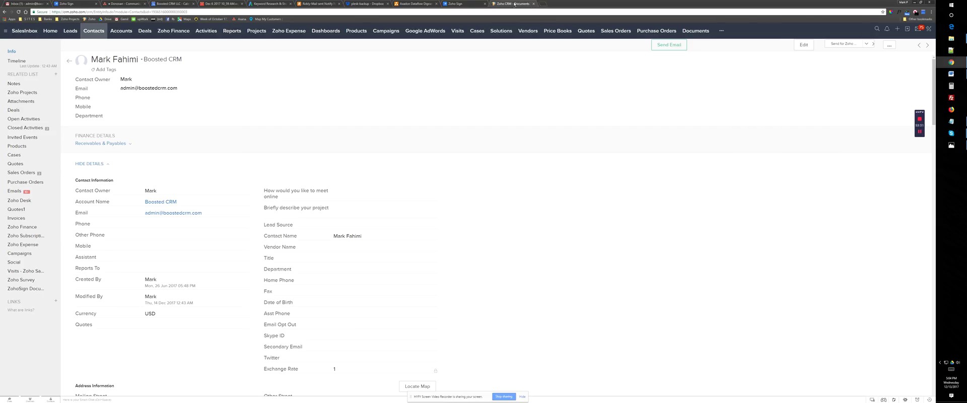
left_click(98, 32)
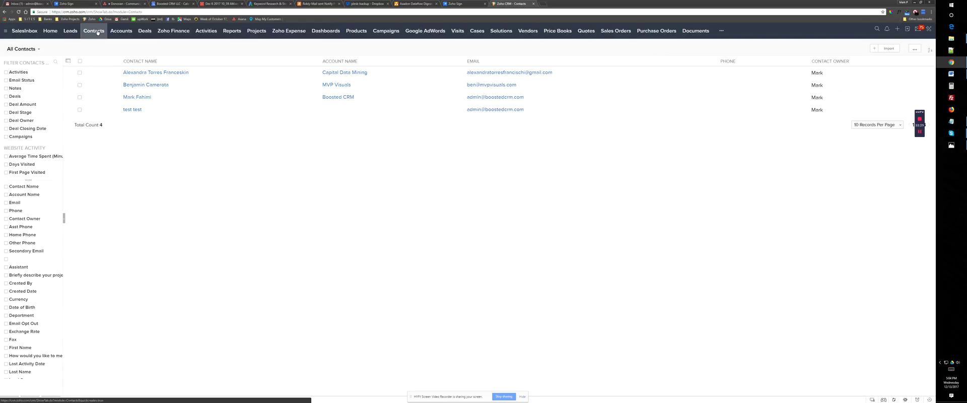
left_click(136, 97)
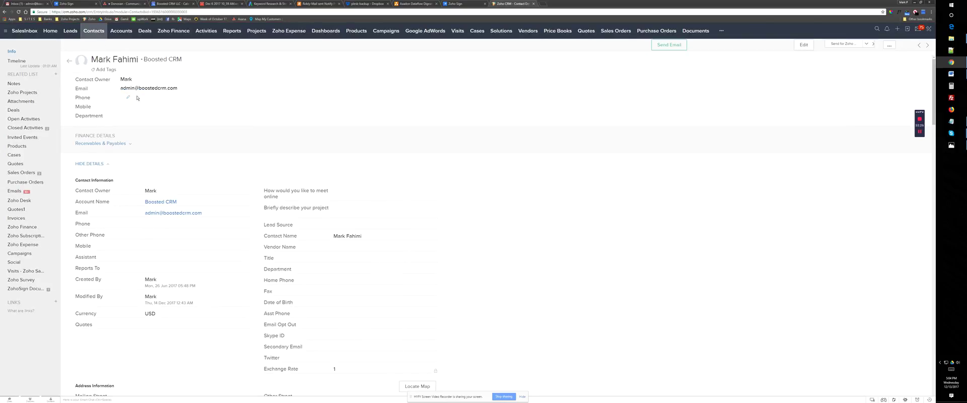
left_click(23, 289)
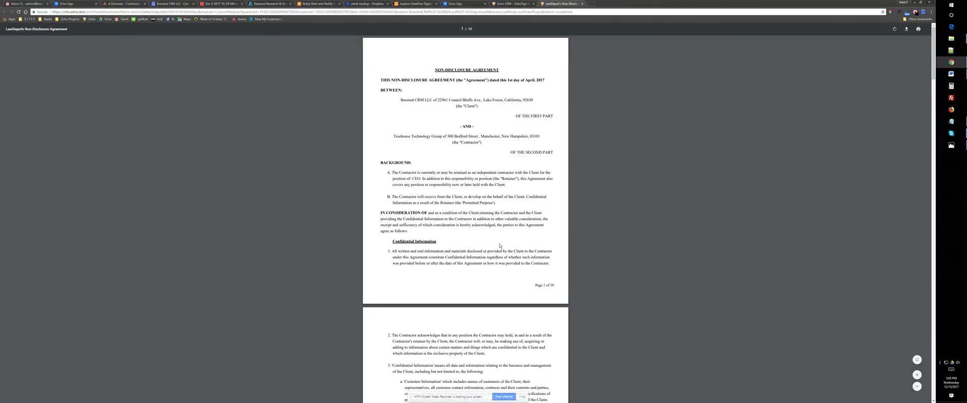
scroll(499, 246, "down", 3)
key("End")
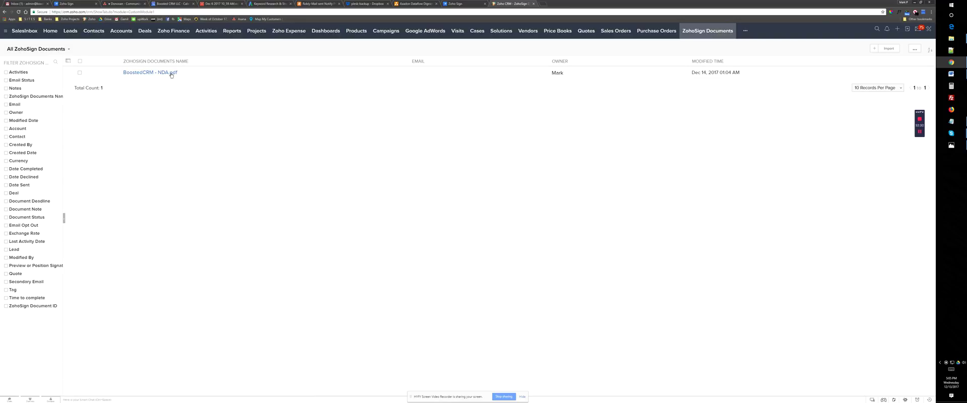
Step: View the records in the ZohoSign Recipients and ZohoSign Document Events modules
left_click(746, 32)
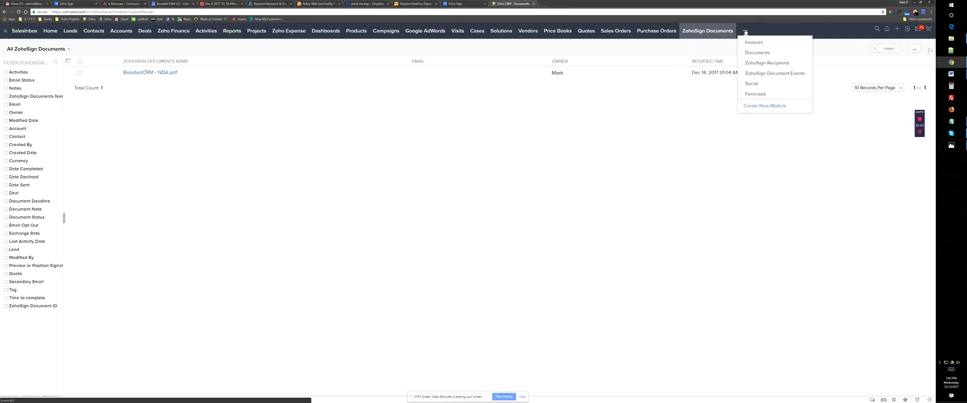
left_click(762, 63)
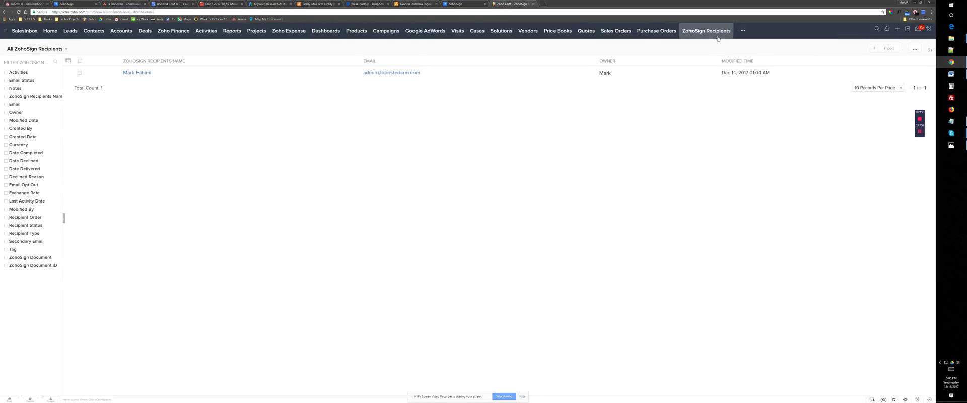
left_click(745, 30)
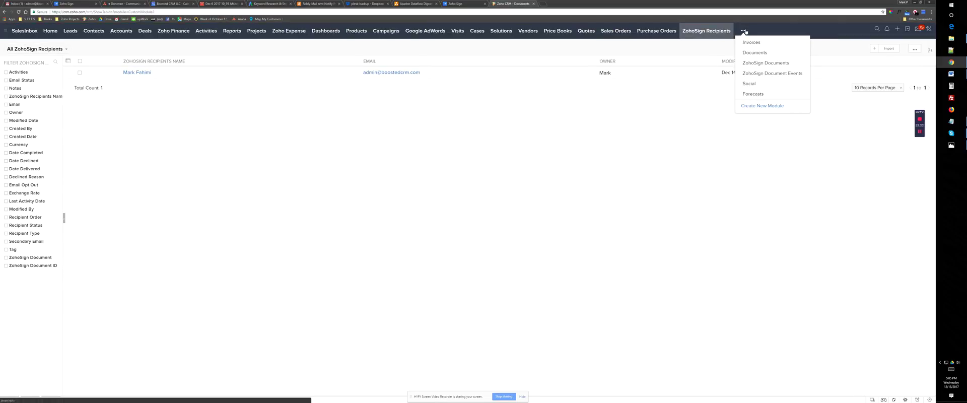
left_click(761, 74)
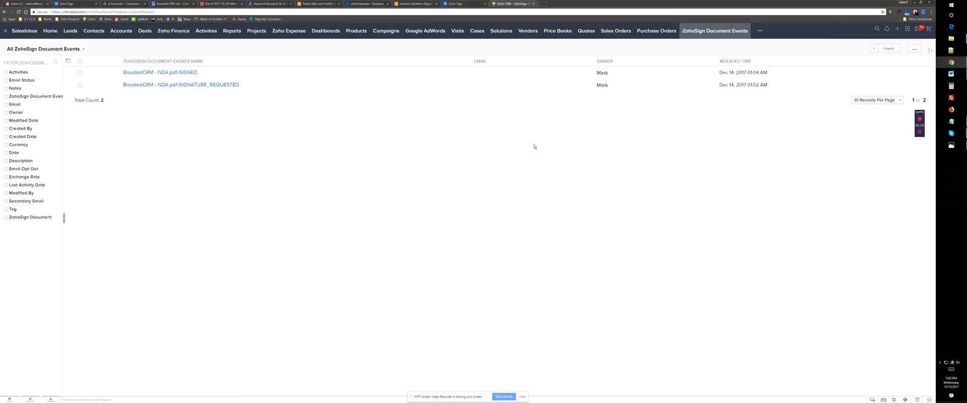
Step: Reopen the record of the contact belonging to the Boosted CRM account
left_click(94, 30)
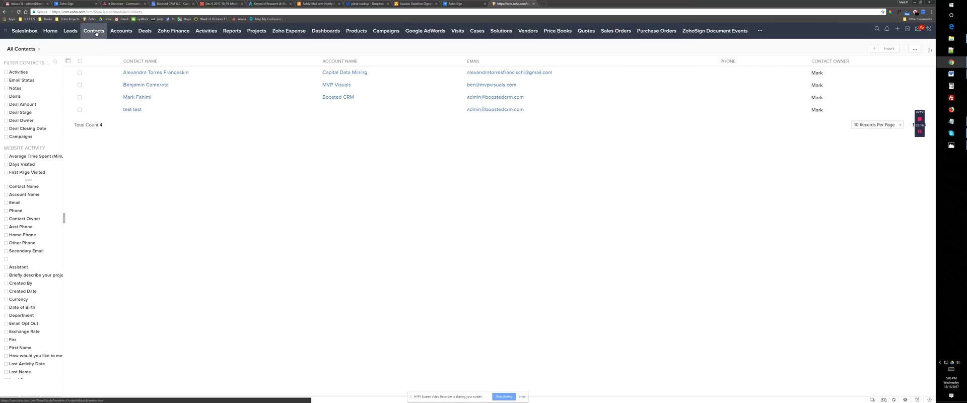
left_click(133, 98)
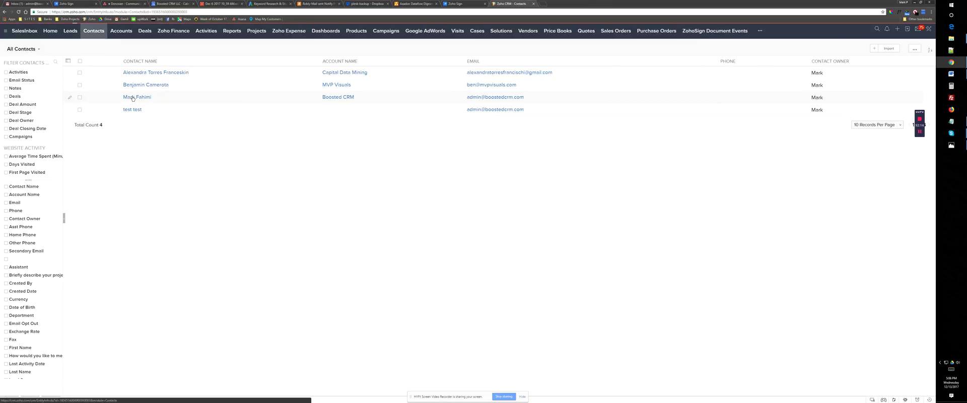